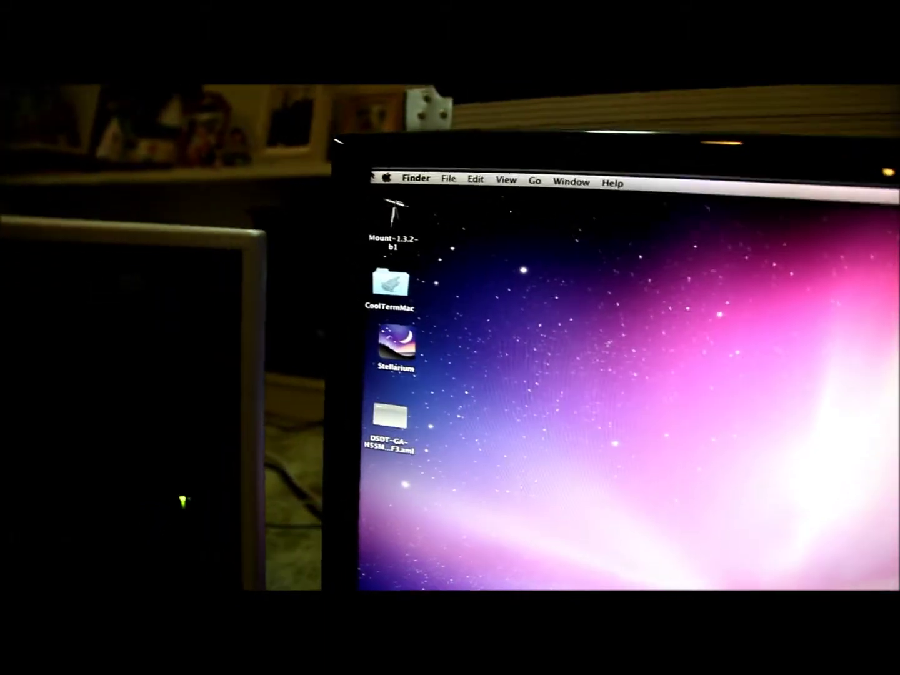
left_click(392, 223)
double_click(389, 237)
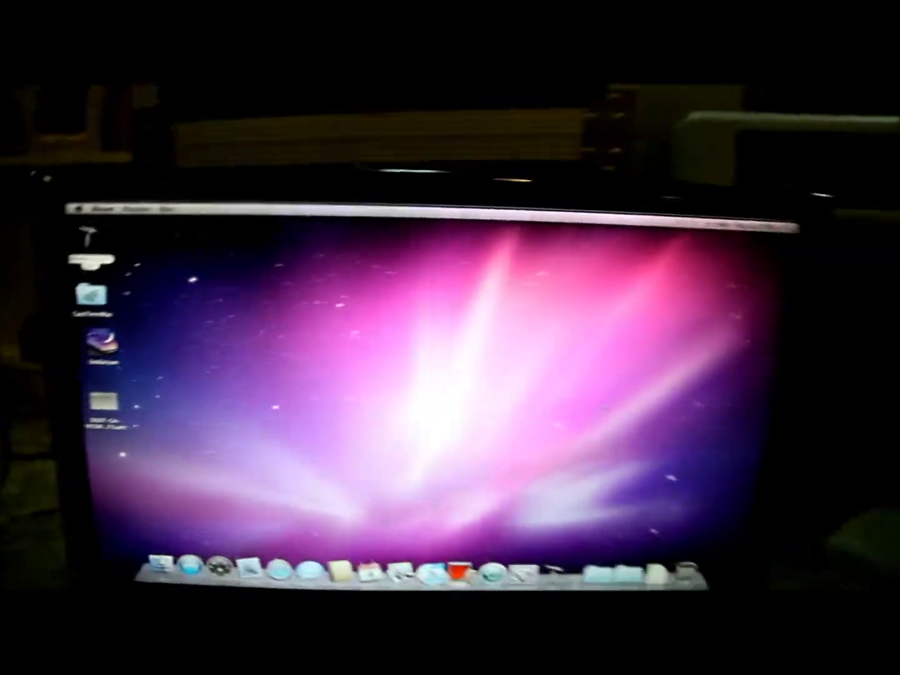